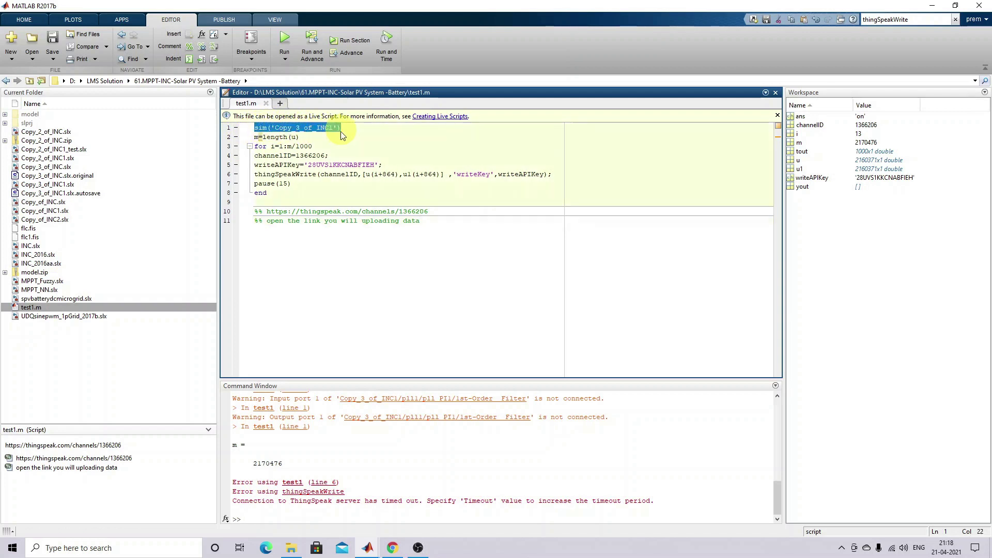
Highlight the m=length(u) line, then bring the Copy_3_of_INC1 Simulink model forward.
left_click_drag(254, 139, 304, 137)
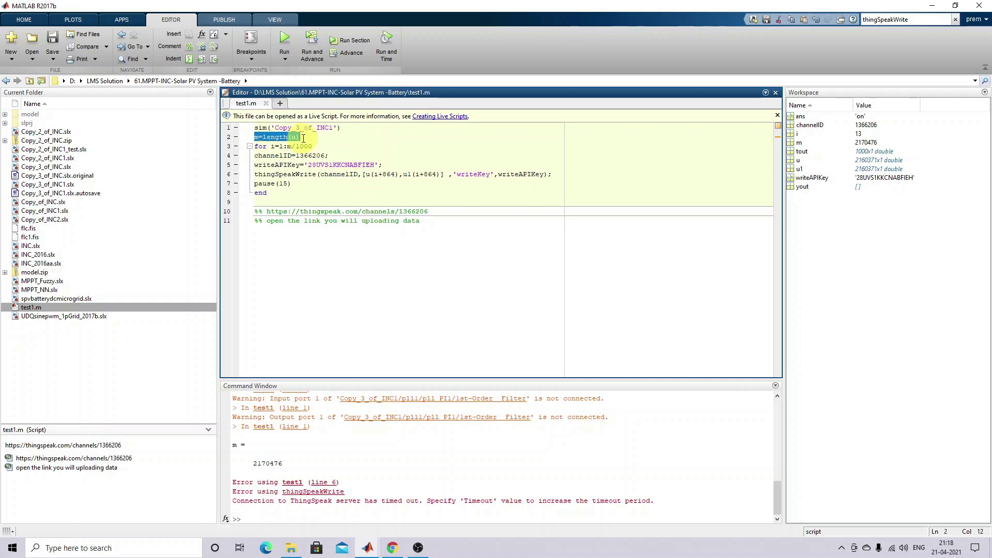
left_click(367, 547)
left_click(206, 506)
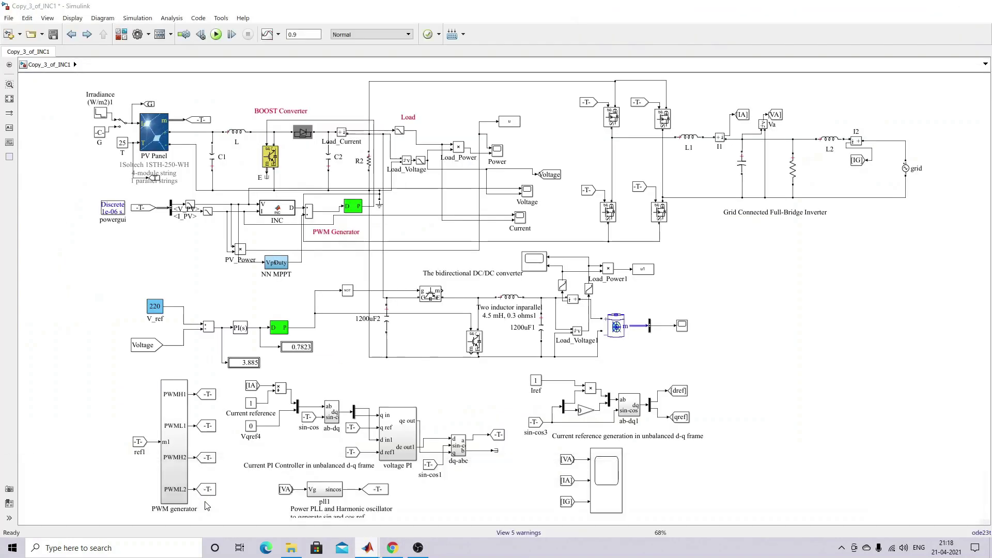
left_click(480, 133)
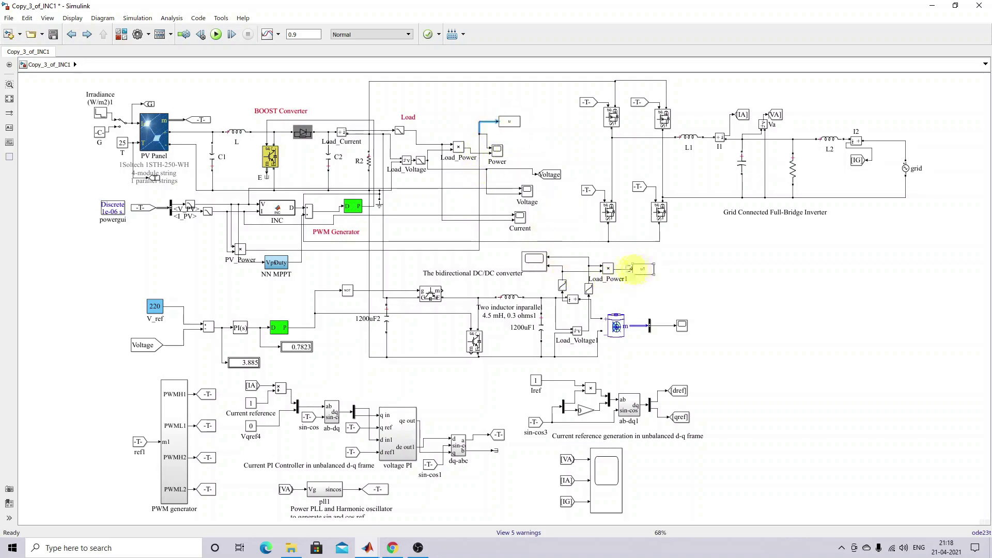
left_click(642, 268)
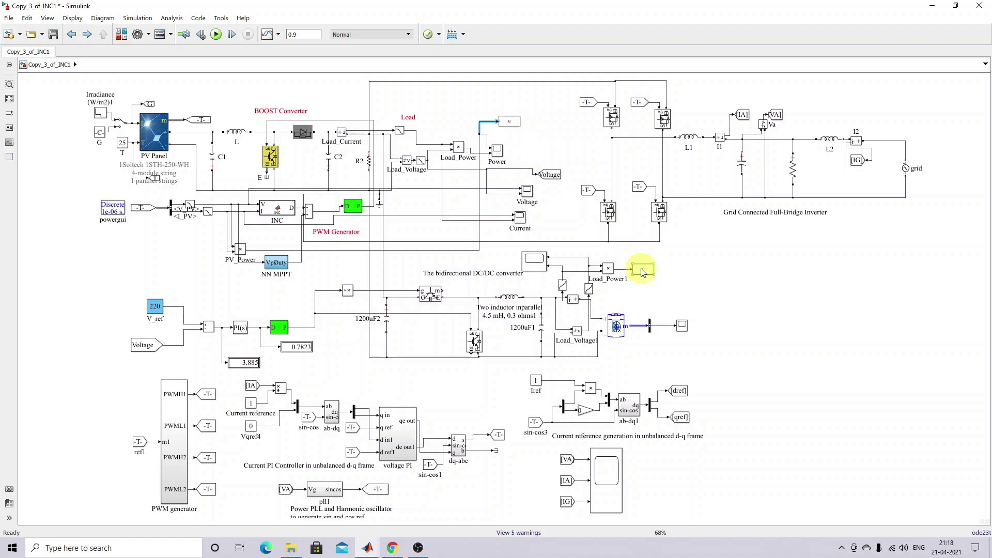
left_click(367, 546)
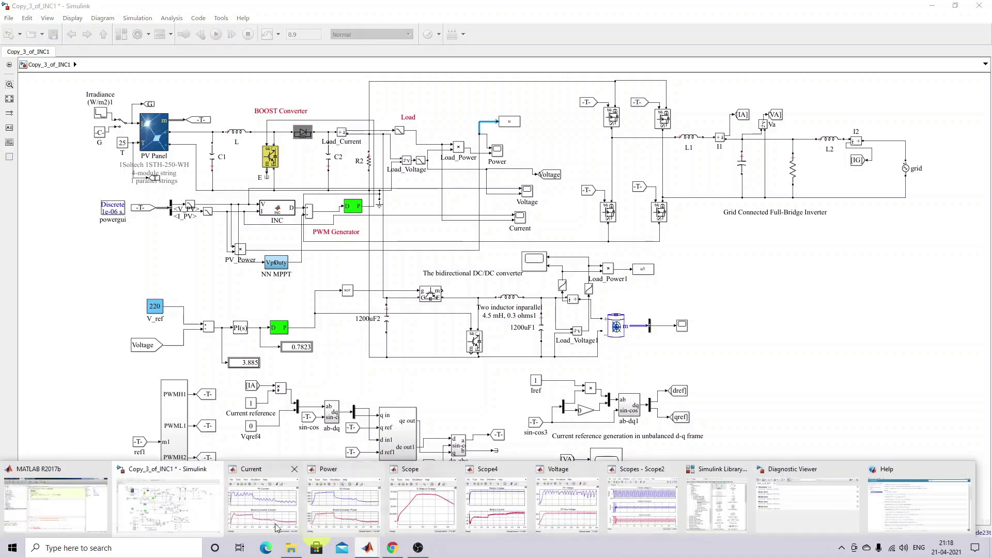
left_click(101, 502)
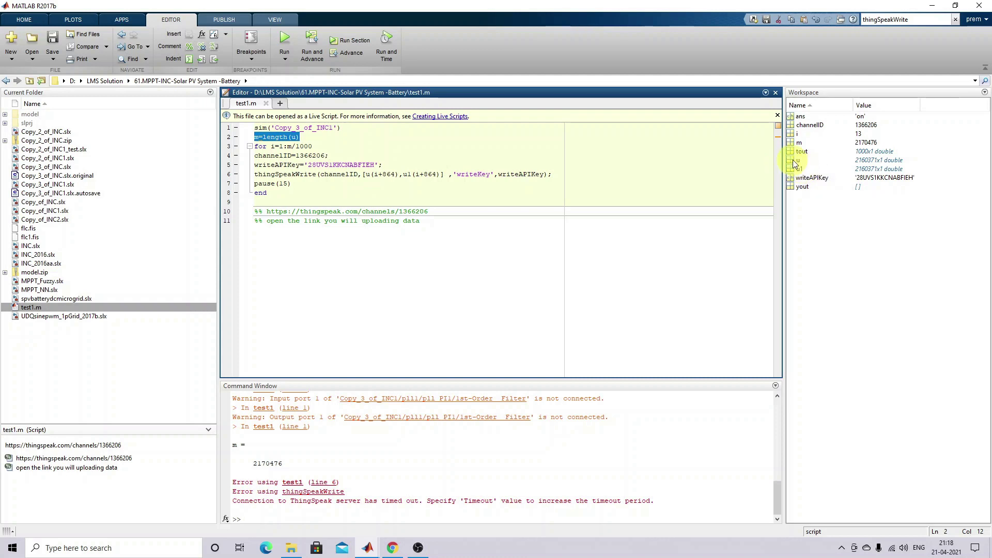
Review the script's channelID, write API key and thingSpeakWrite lines.
left_click(287, 156)
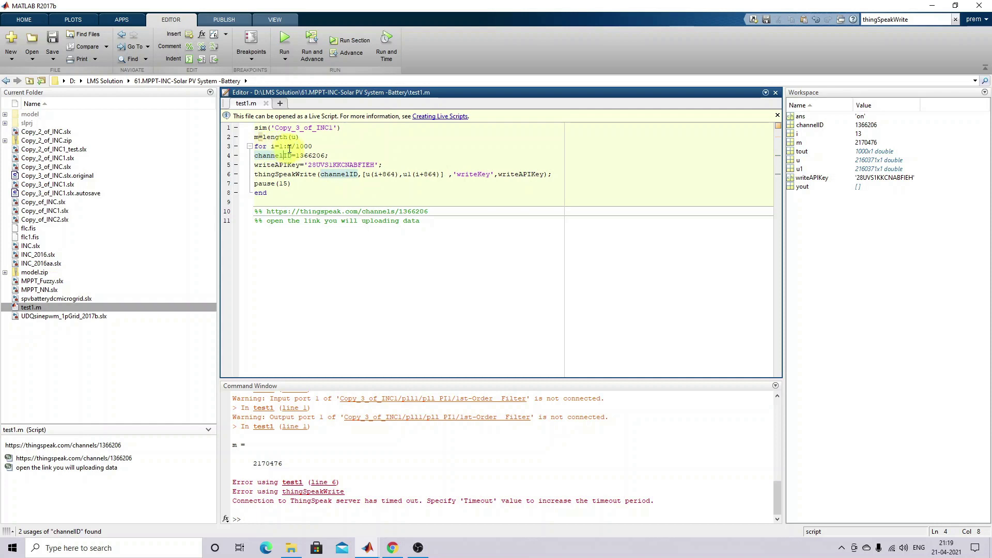
left_click(331, 149)
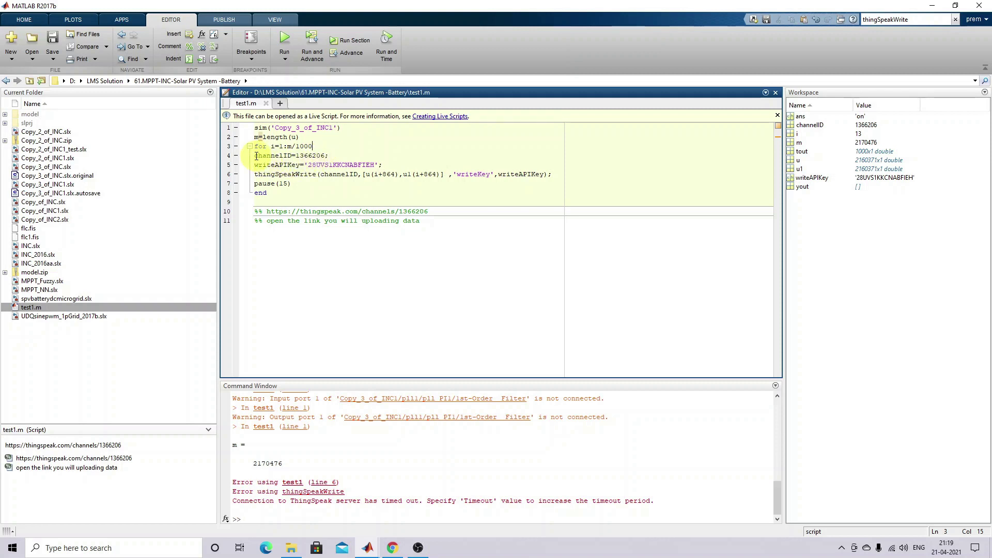
left_click_drag(254, 156, 333, 157)
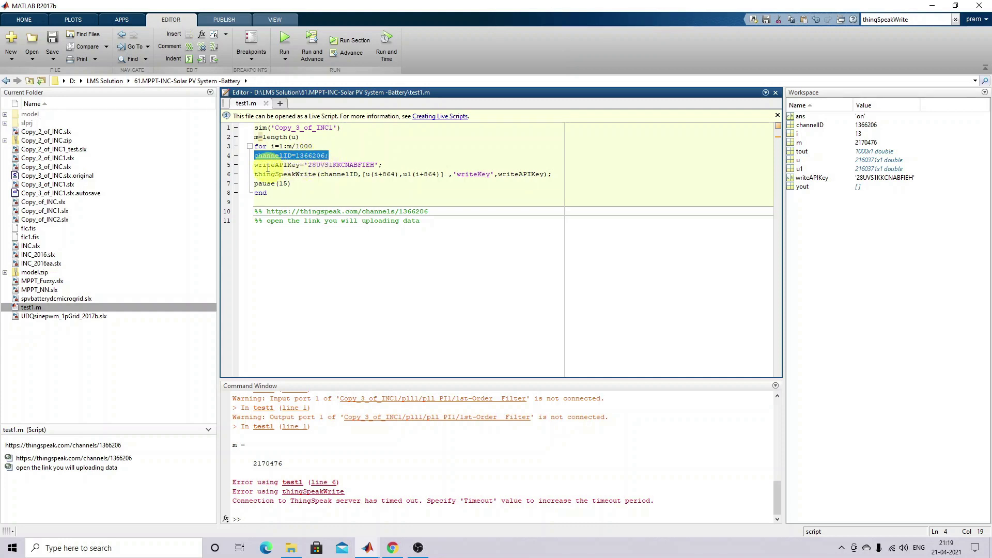
left_click_drag(254, 165, 378, 166)
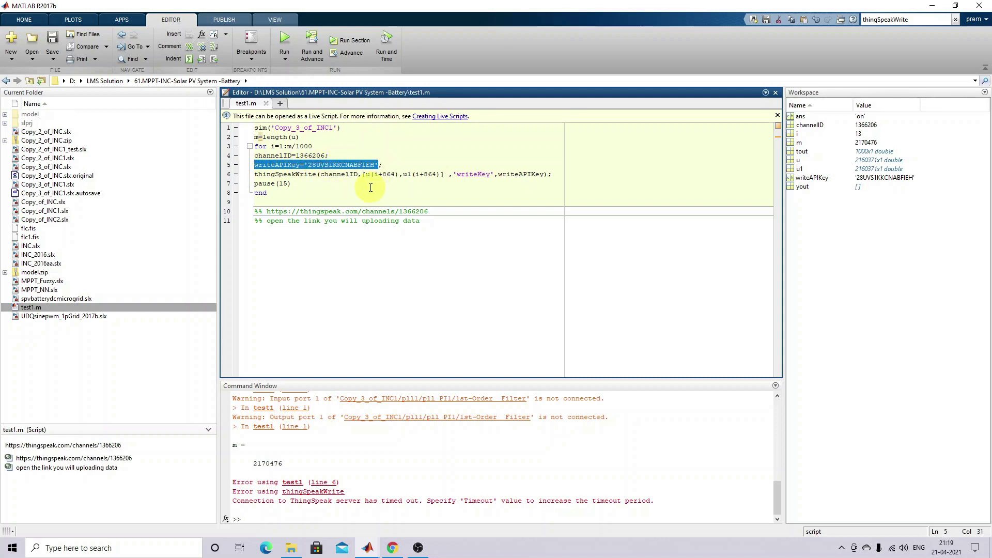
left_click(255, 176)
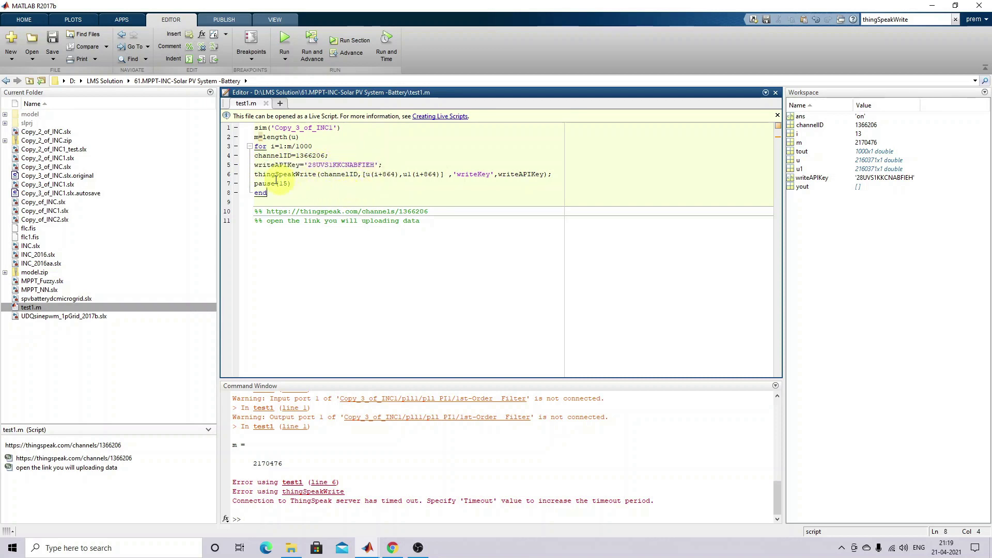
key("shift+Down")
key("shift+Down")
key("shift+Up")
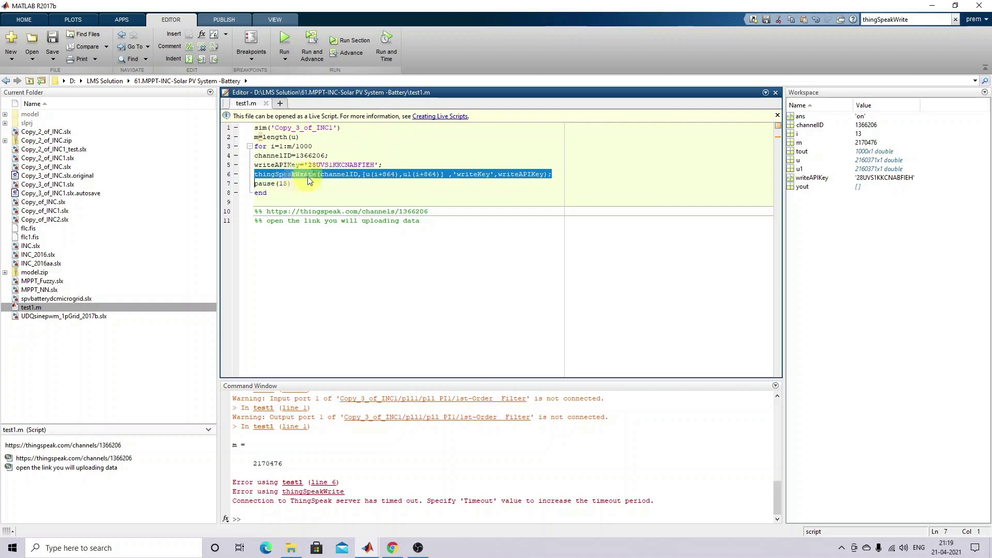
left_click(377, 176)
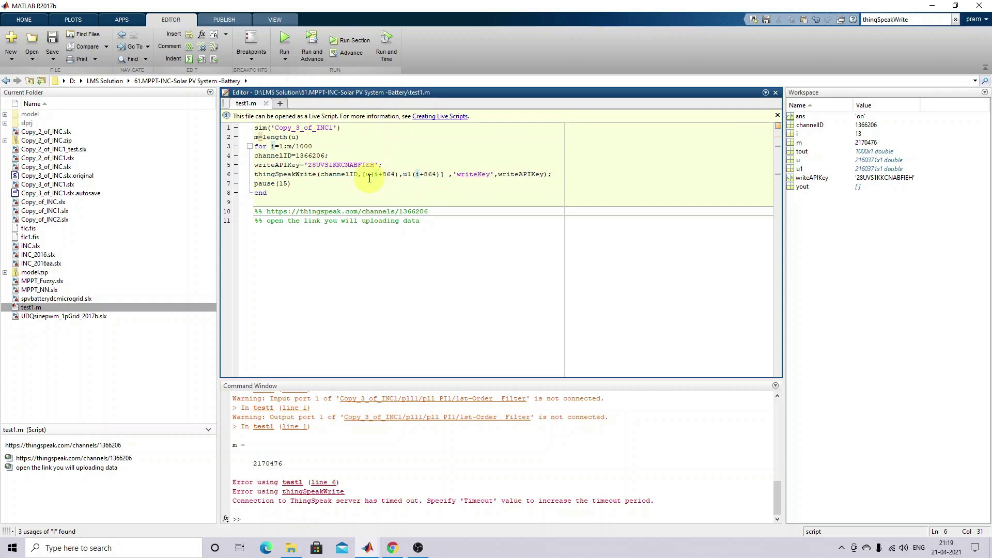
left_click(406, 173)
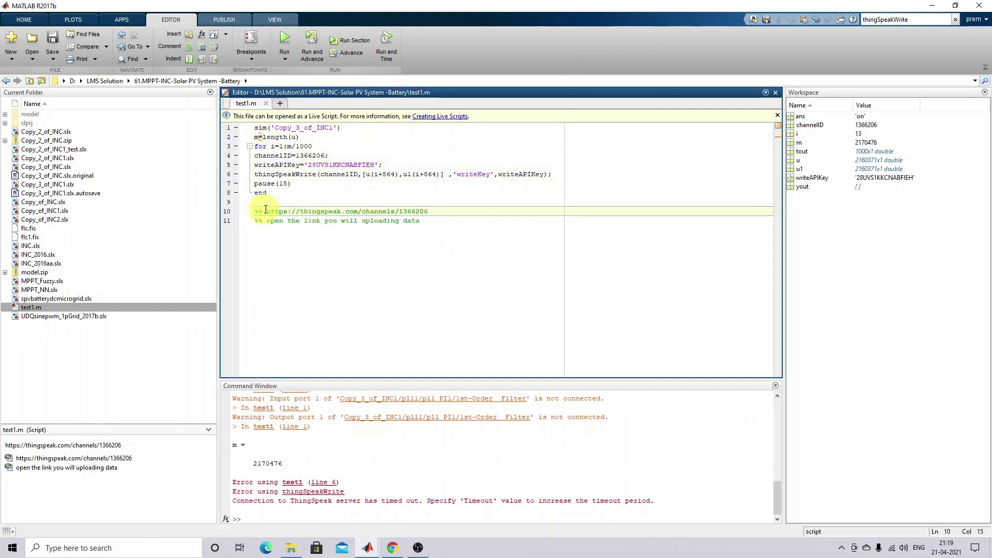
Copy the ThingSpeak channel URL from the comment on line 10.
left_click_drag(266, 211, 427, 213)
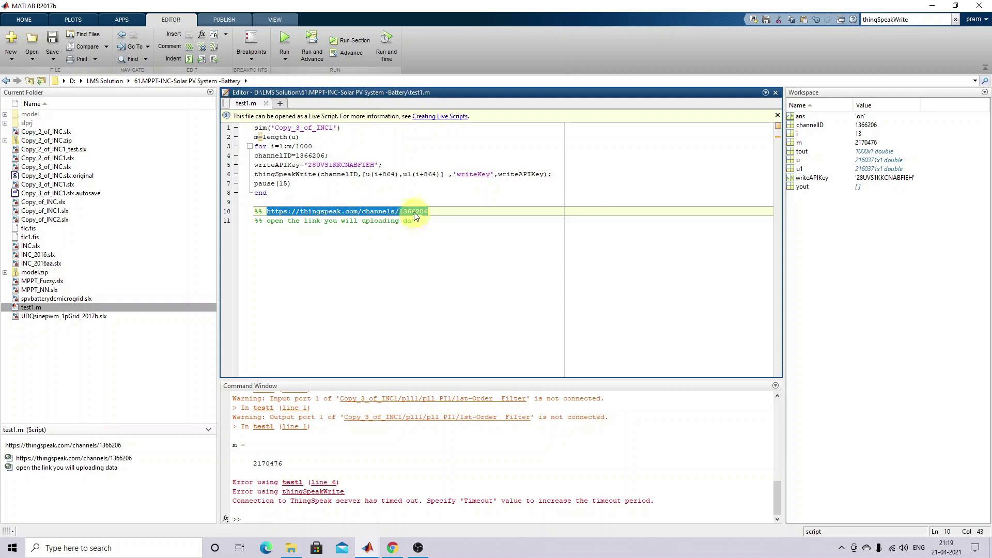
right_click(414, 212)
left_click(443, 271)
left_click(392, 546)
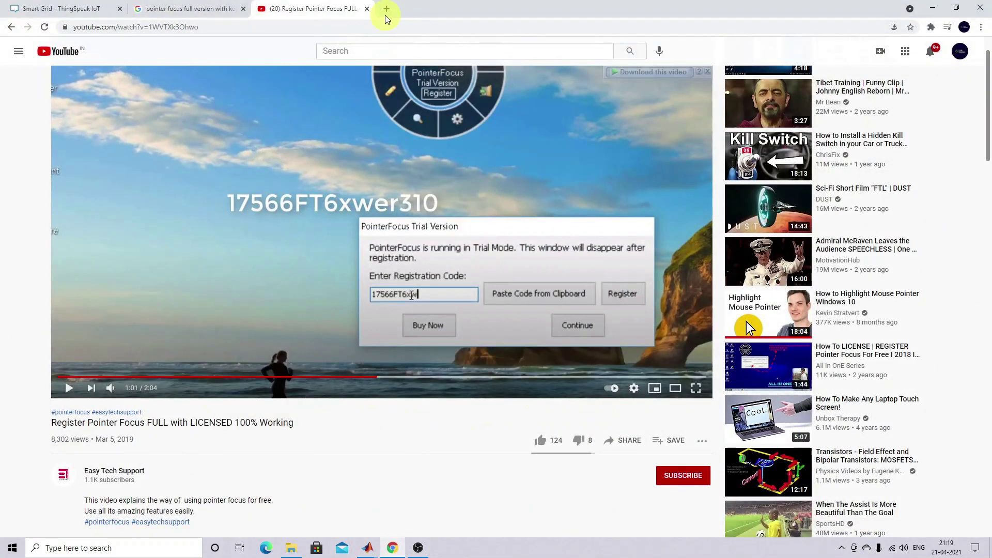
Load the copied Smart Grid channel URL in a new Chrome tab.
left_click(386, 9)
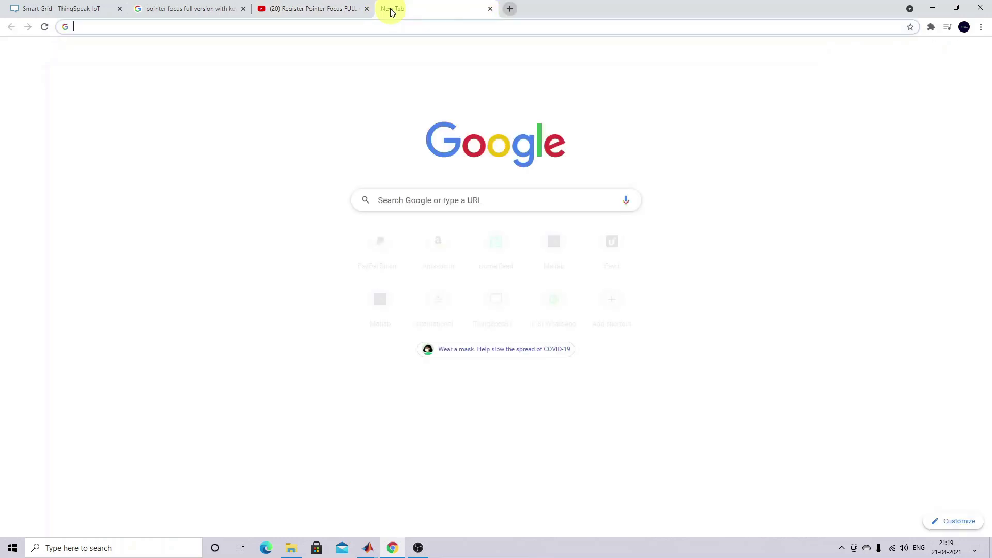
key("ctrl+v")
key("Return")
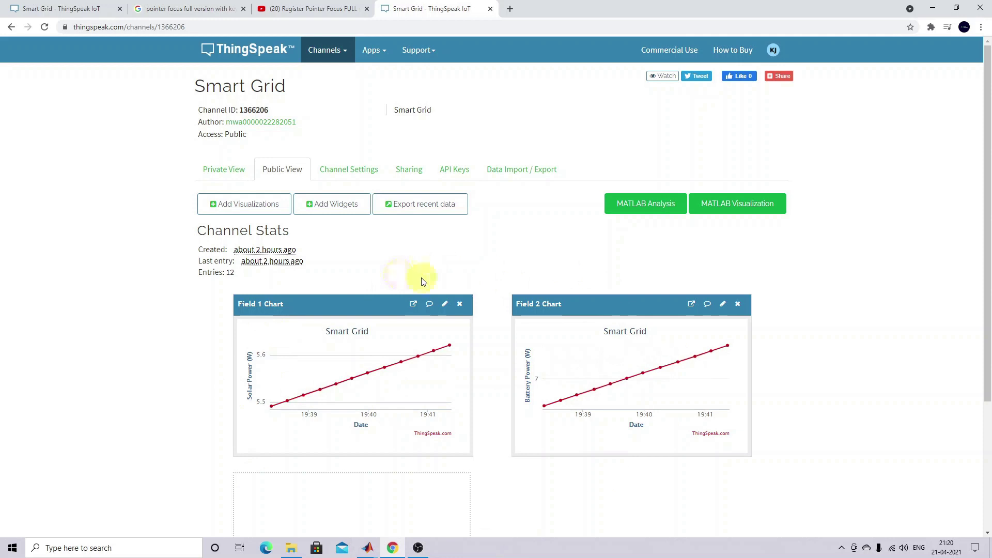
Go to My Channels and start a new ThingSpeak channel.
left_click(349, 60)
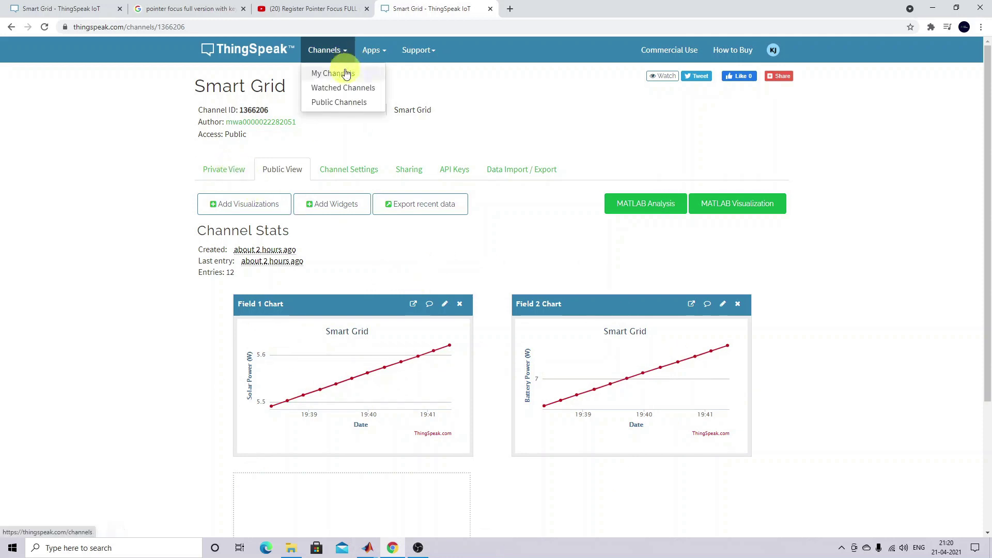
left_click(342, 73)
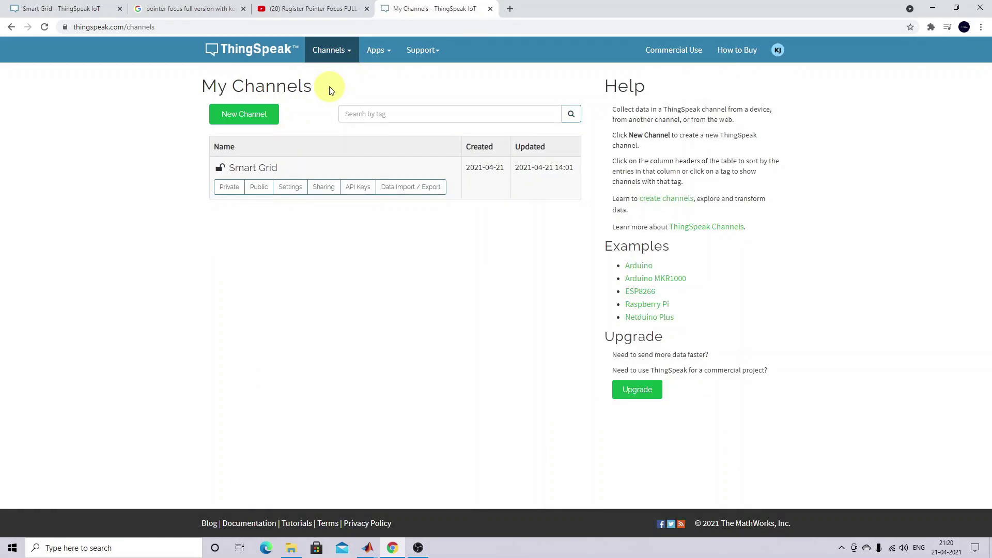
left_click(778, 49)
left_click(251, 120)
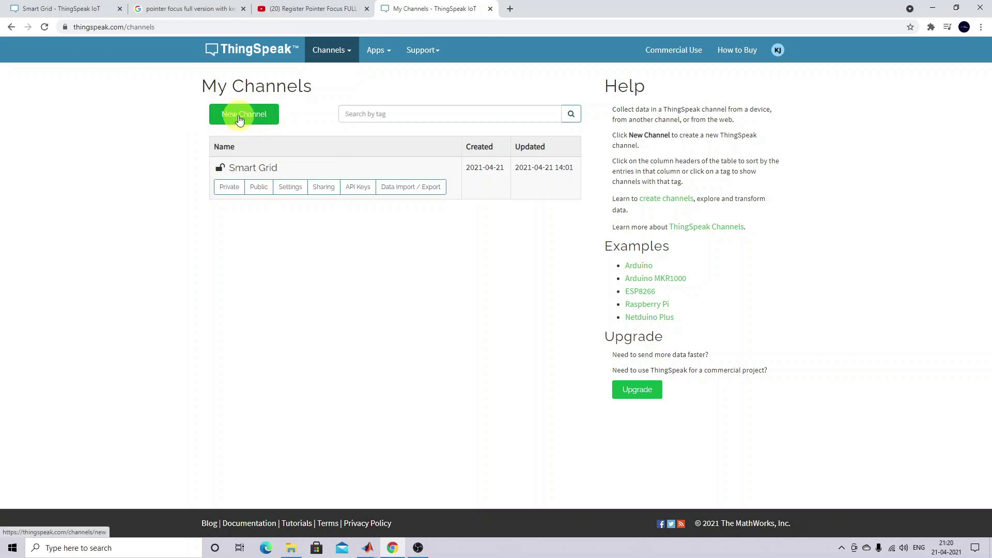
left_click(239, 120)
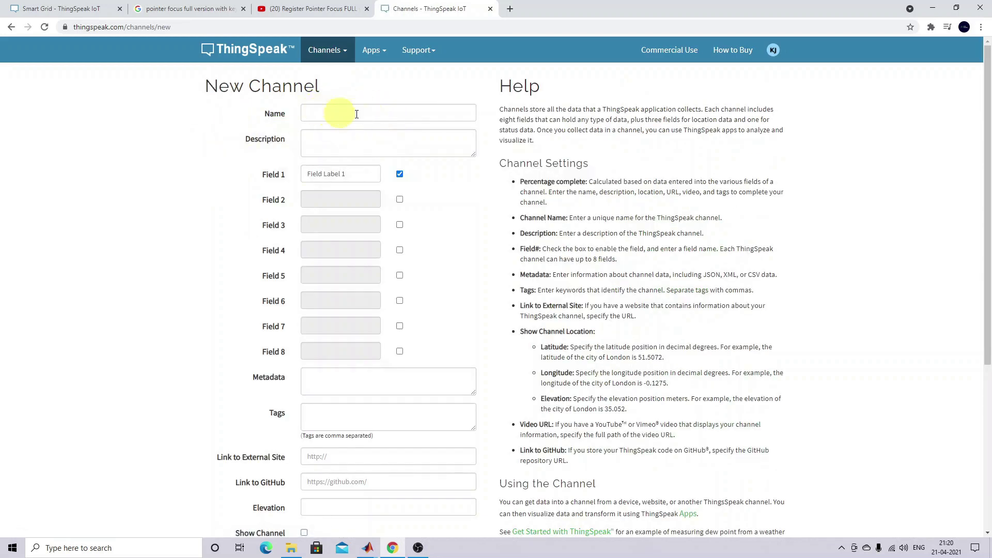
Name the channel 'solar pv systm' and fill in its description.
left_click(325, 114)
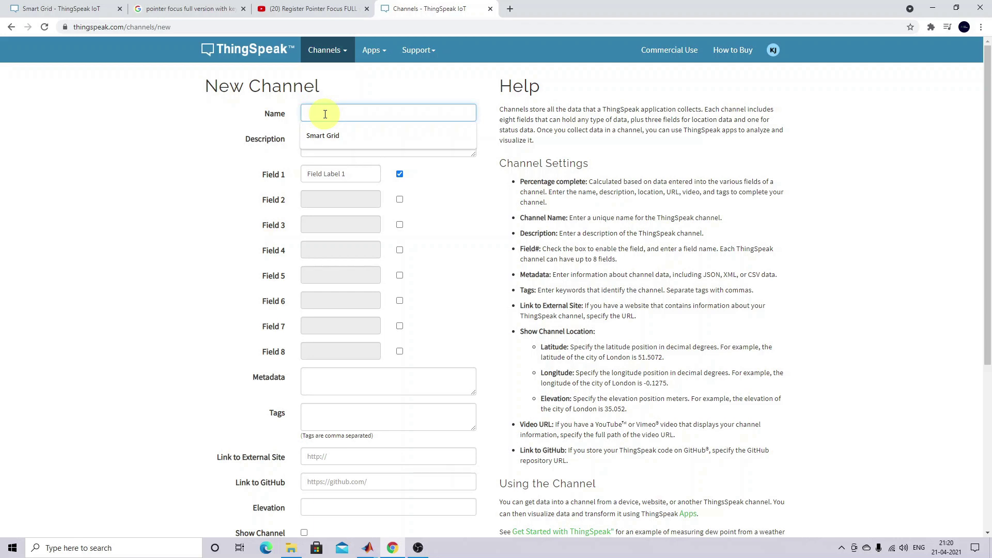
type("solar pv systm")
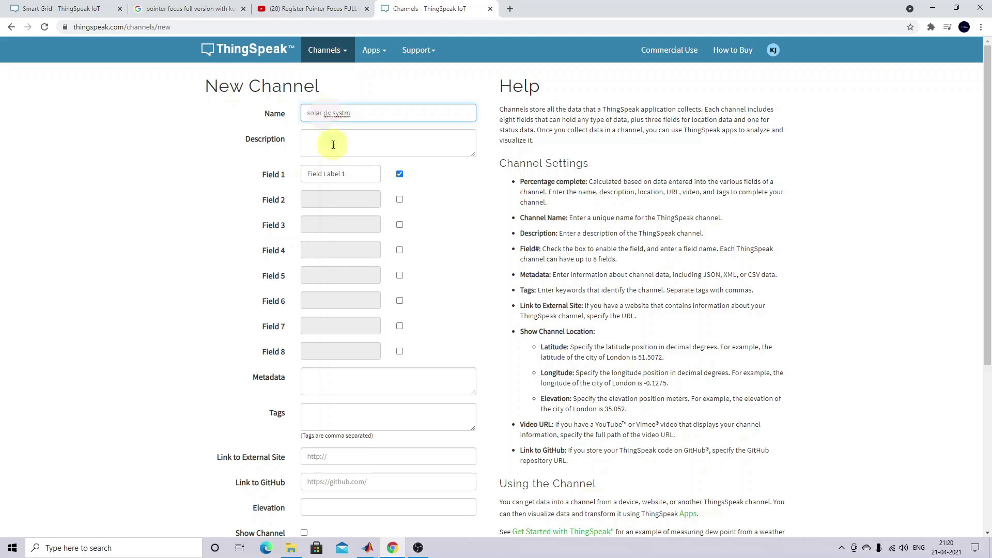
left_click(333, 144)
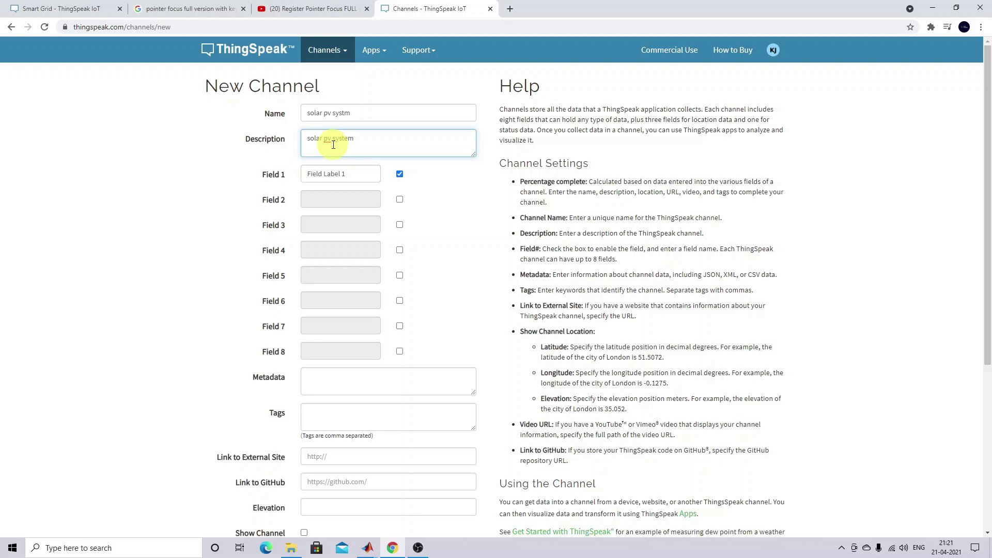
left_click(224, 179)
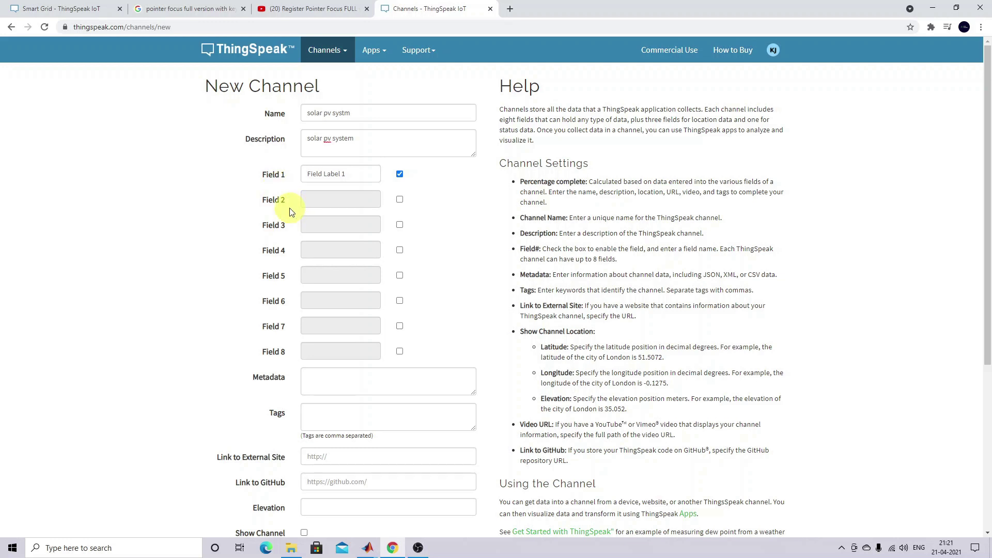
Enable Field 2 and label Field 1 'Solar pv Power (W)'.
left_click(400, 199)
left_click_drag(358, 173, 288, 176)
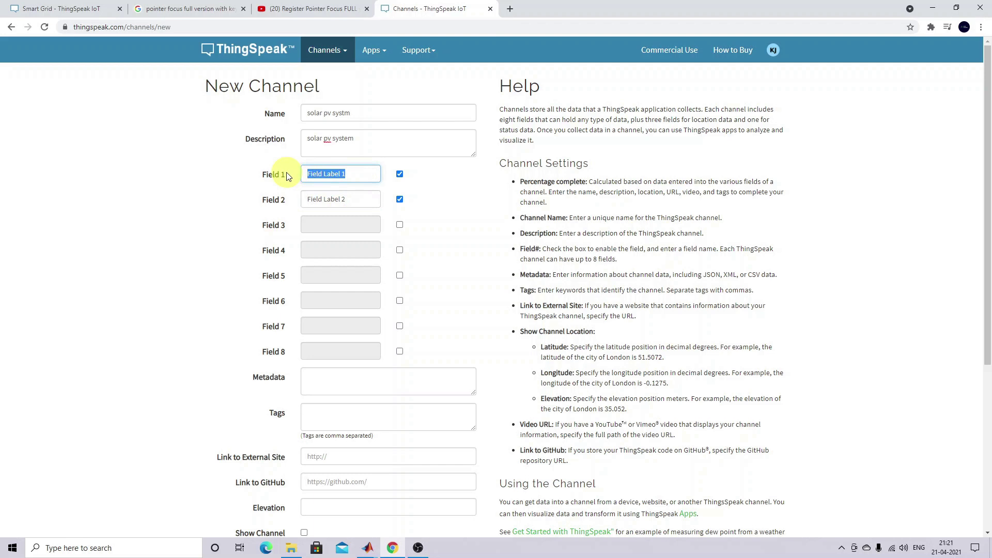
type("solar")
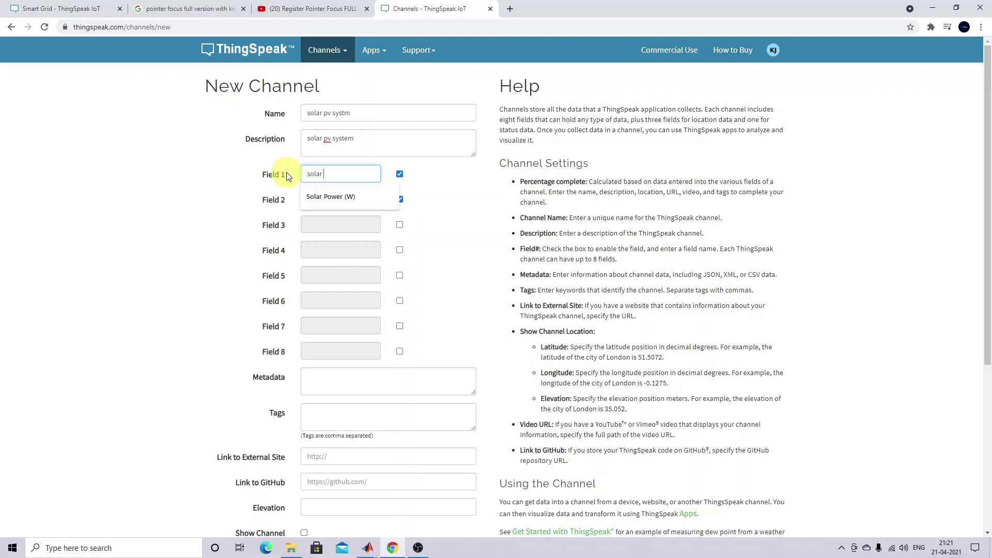
left_click(311, 195)
left_click_drag(361, 199, 293, 203)
left_click(324, 174)
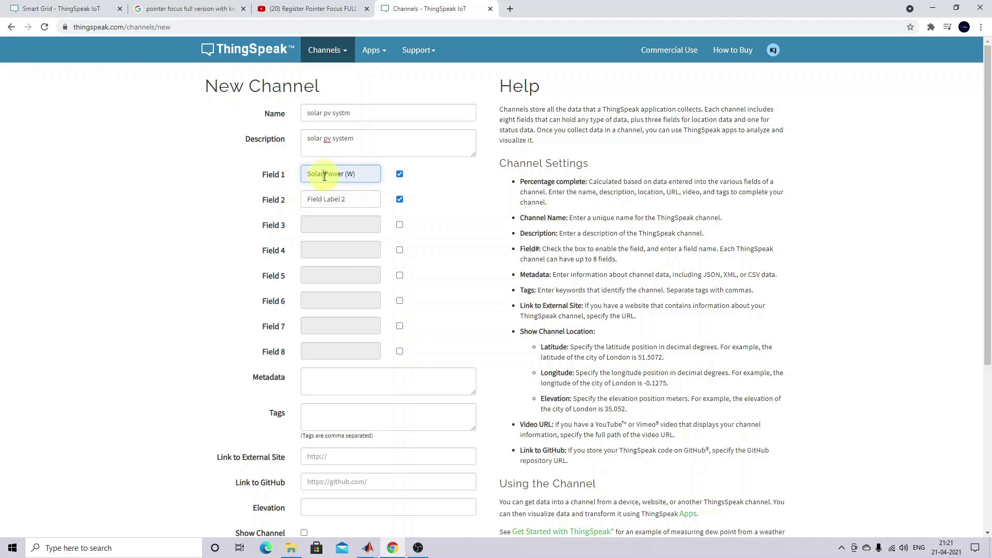
type("pv")
Label Field 2 'Battery Power (W)' and save the channel.
left_click(350, 201)
left_click_drag(368, 201, 270, 204)
type("B")
key("Down")
key("Return")
scroll(136, 213, "down", 5)
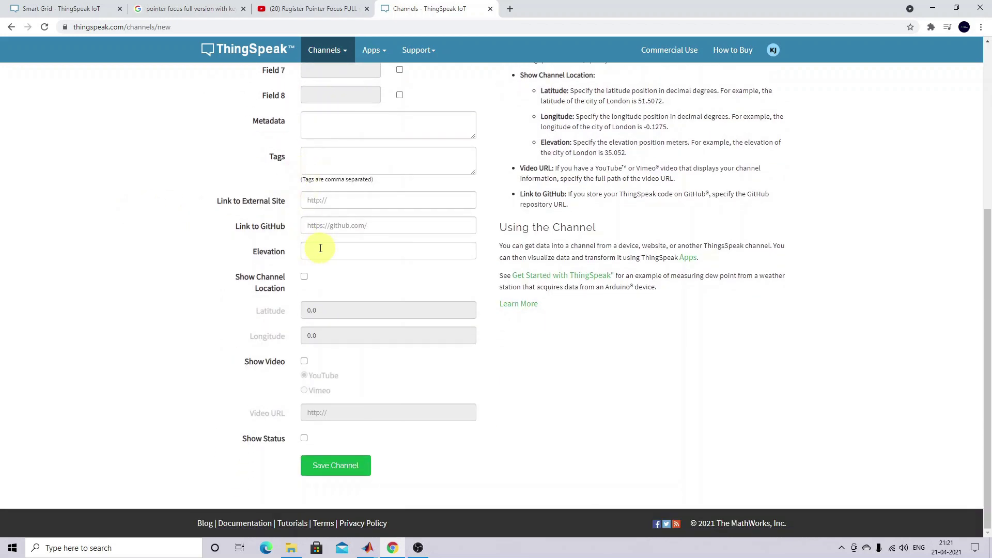
left_click(327, 466)
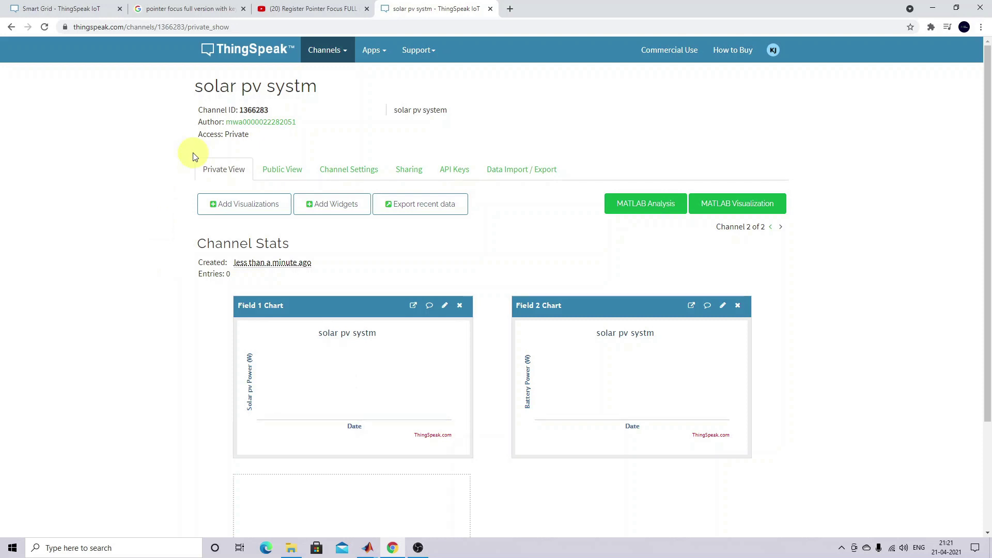
Open solar pv systm from My Channels and share its view with everyone.
left_click(325, 50)
left_click(332, 71)
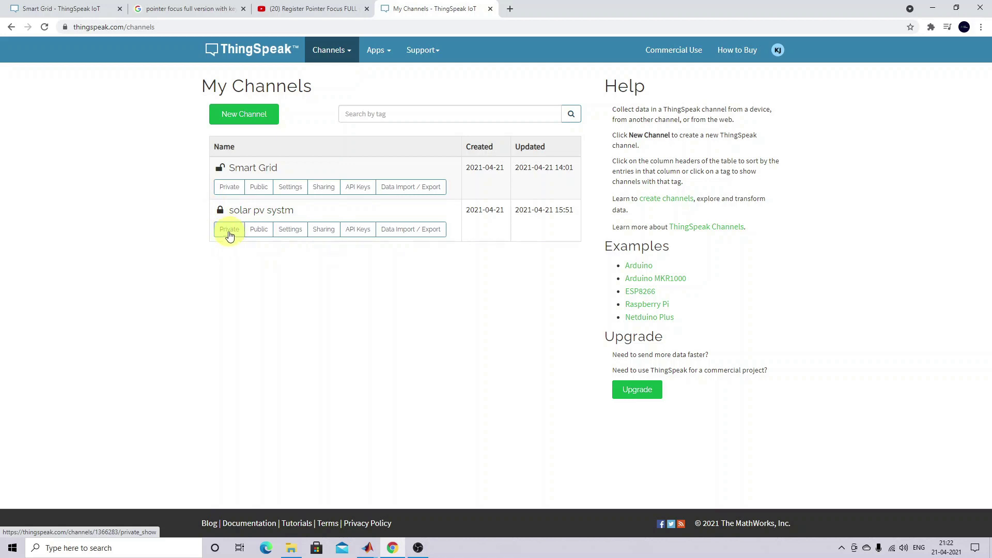
left_click(239, 212)
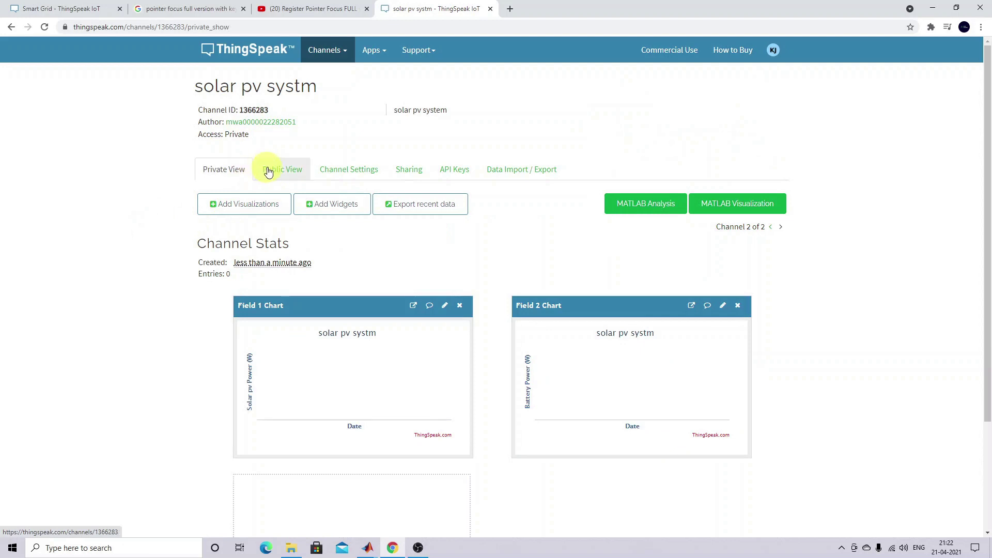
left_click(282, 166)
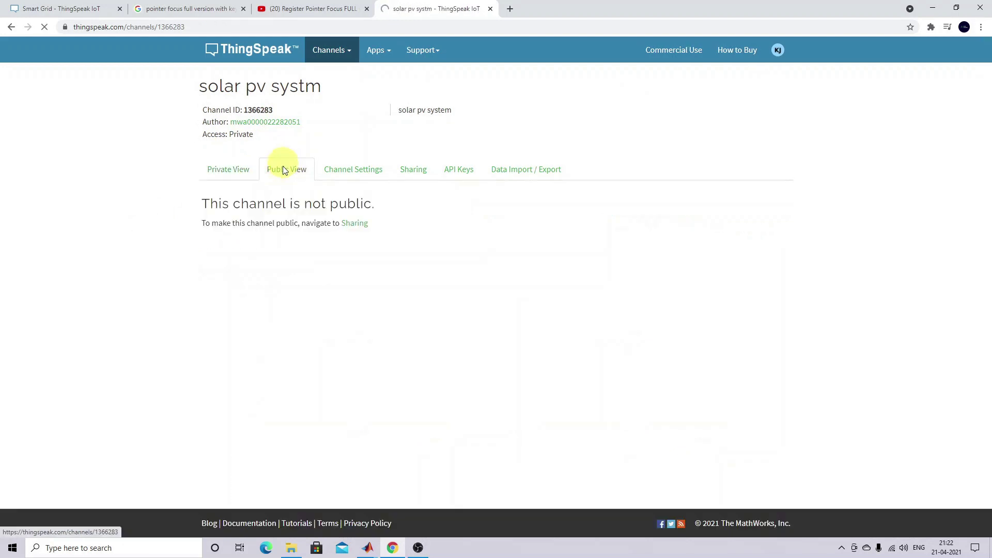
left_click(351, 223)
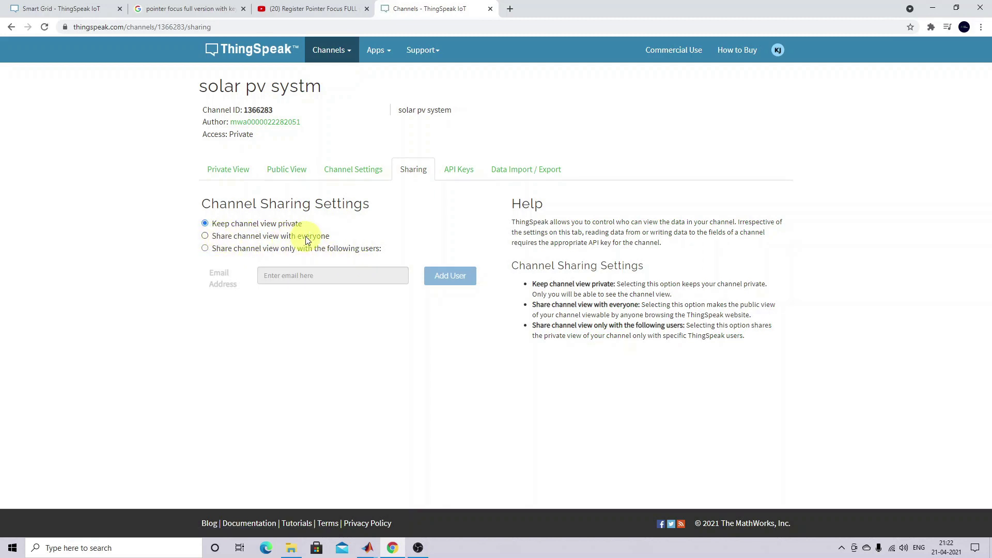
left_click(287, 238)
left_click(229, 174)
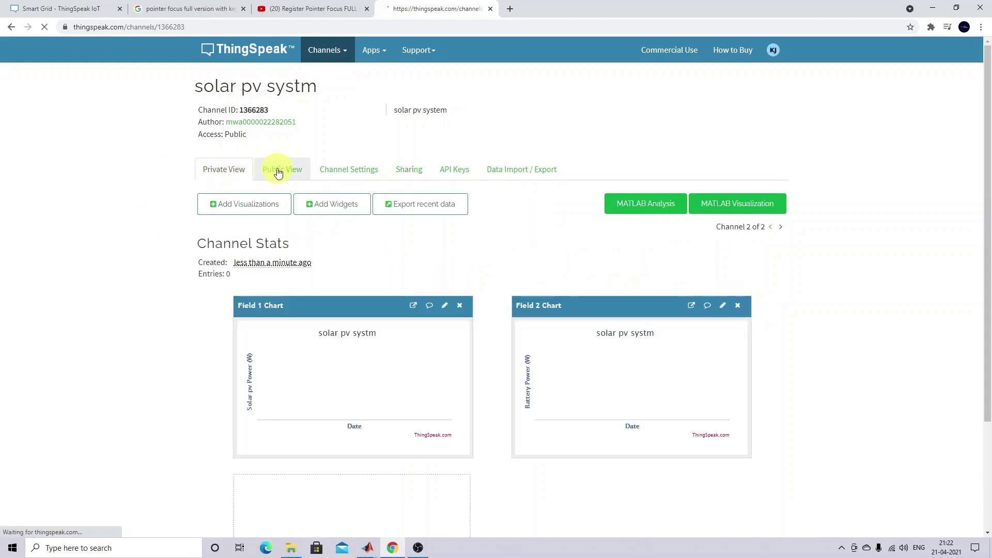
Copy the solar pv systm channel ID and select the old ID 1366206 in test1.m.
left_click(237, 173)
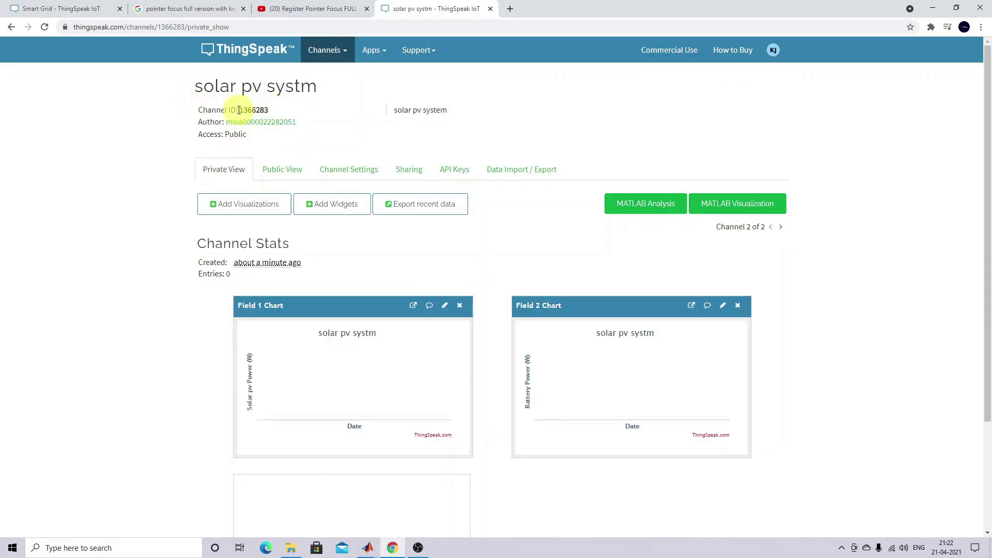
left_click_drag(240, 110, 265, 110)
right_click(254, 112)
left_click(280, 121)
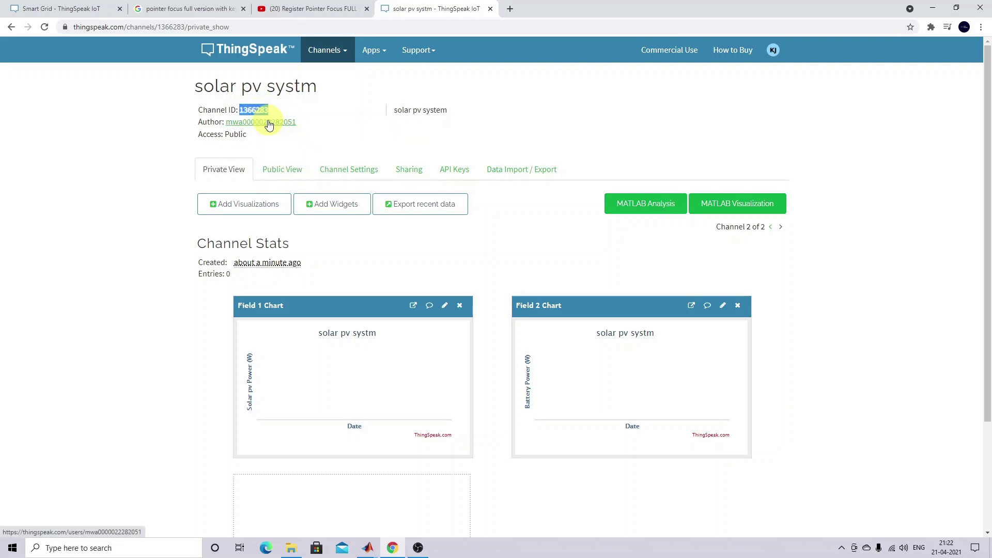
left_click(367, 547)
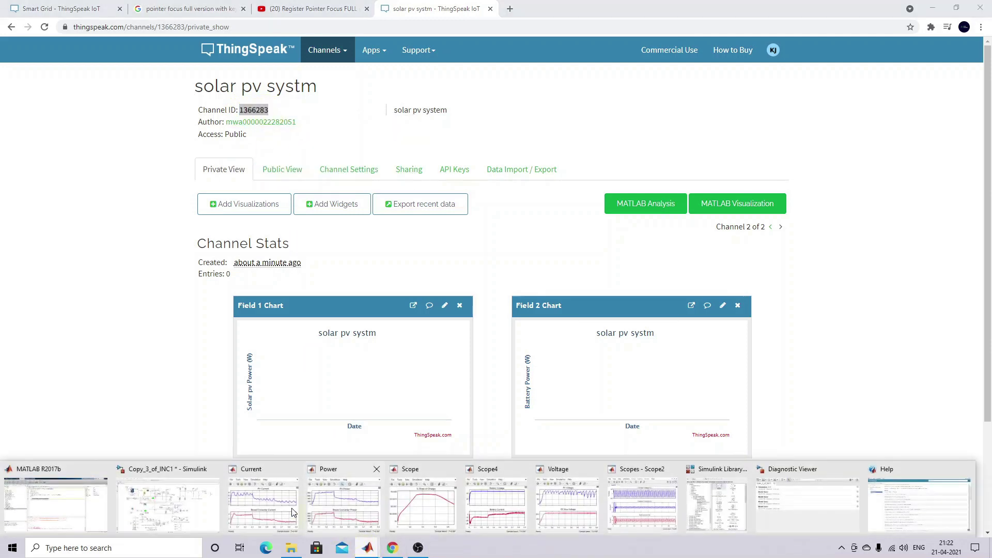
left_click(77, 504)
left_click(313, 164)
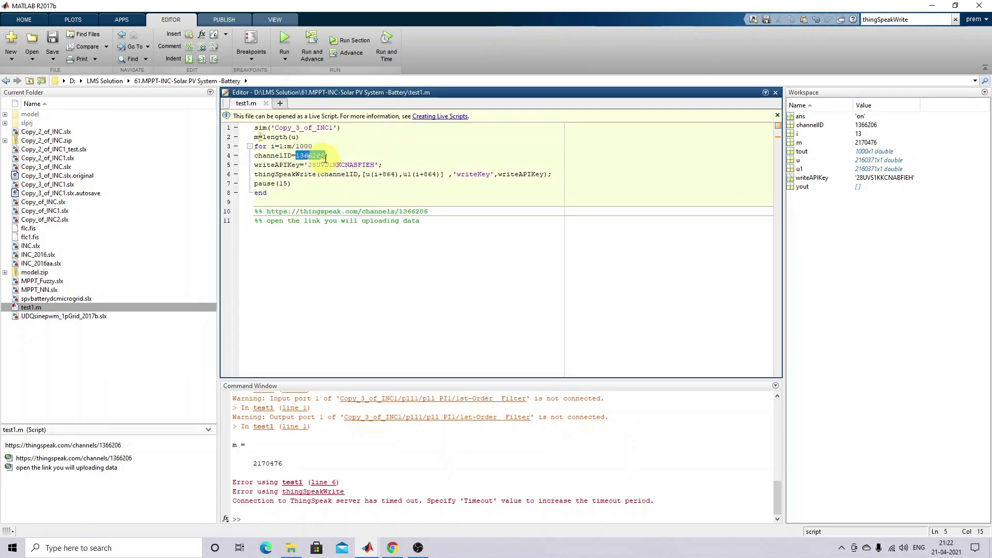
Paste the new channel ID 1366283 over the old one on line 4.
key("ctrl+v")
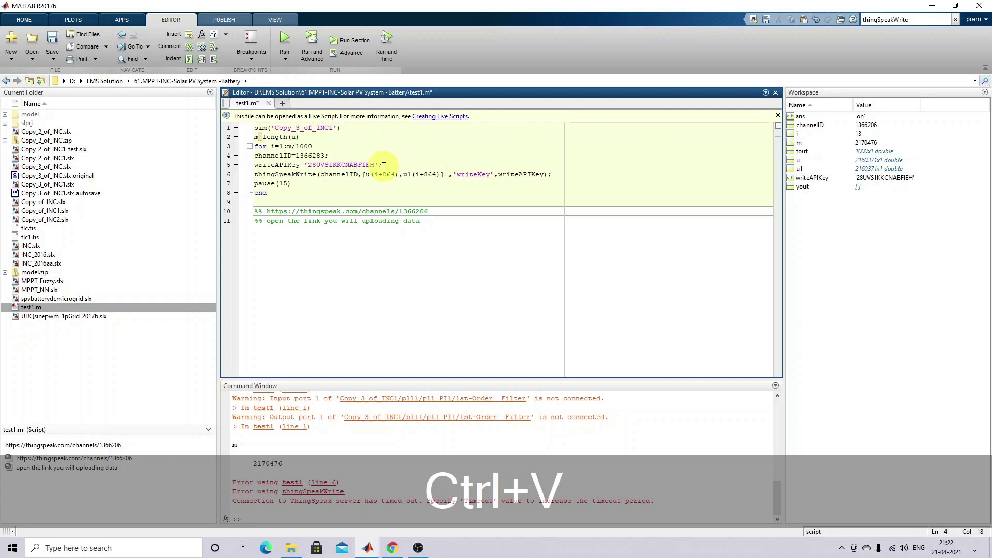
left_click(384, 166)
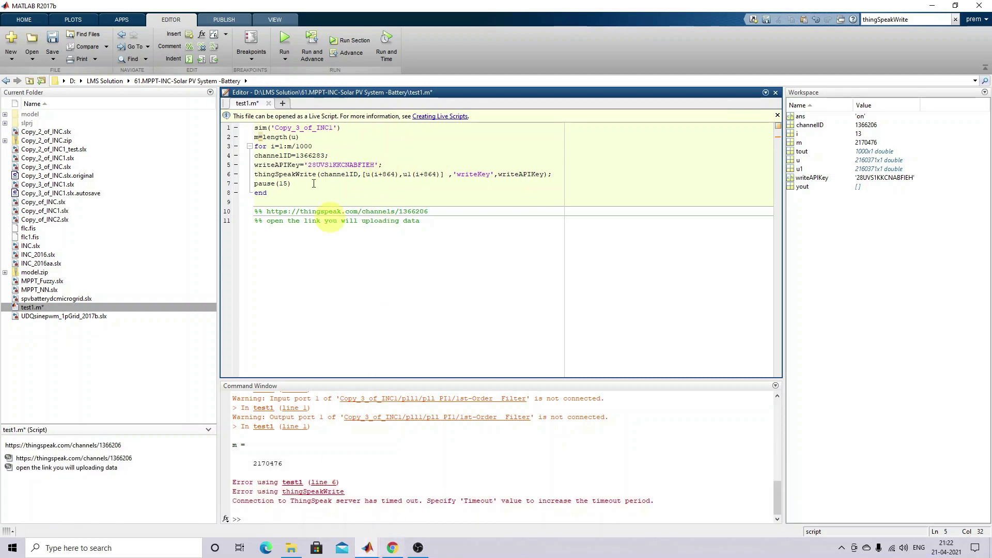
left_click(394, 550)
Copy the Write API Key from the channel's API Keys tab and return to MATLAB.
left_click(453, 174)
left_click_drag(375, 245, 277, 240)
right_click(290, 244)
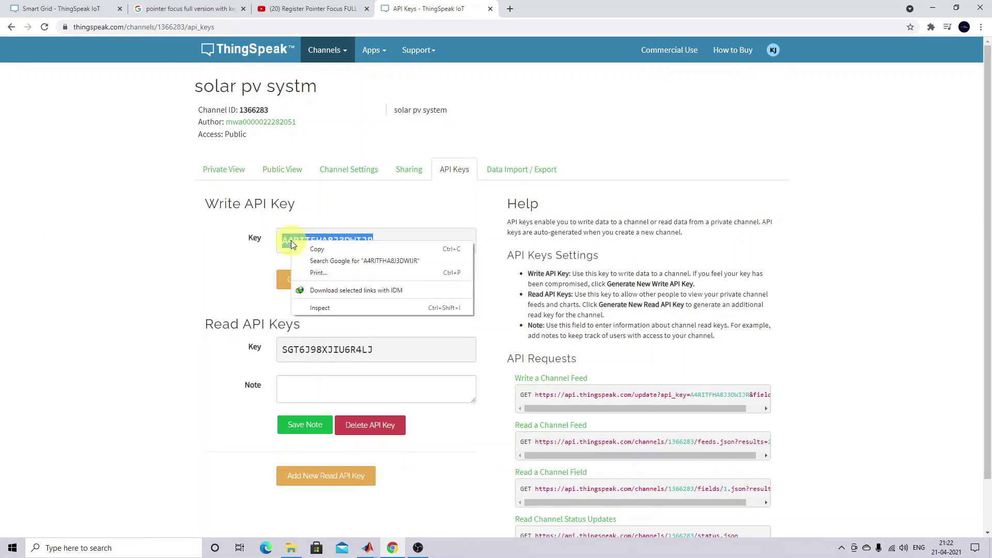
left_click(310, 249)
left_click(373, 548)
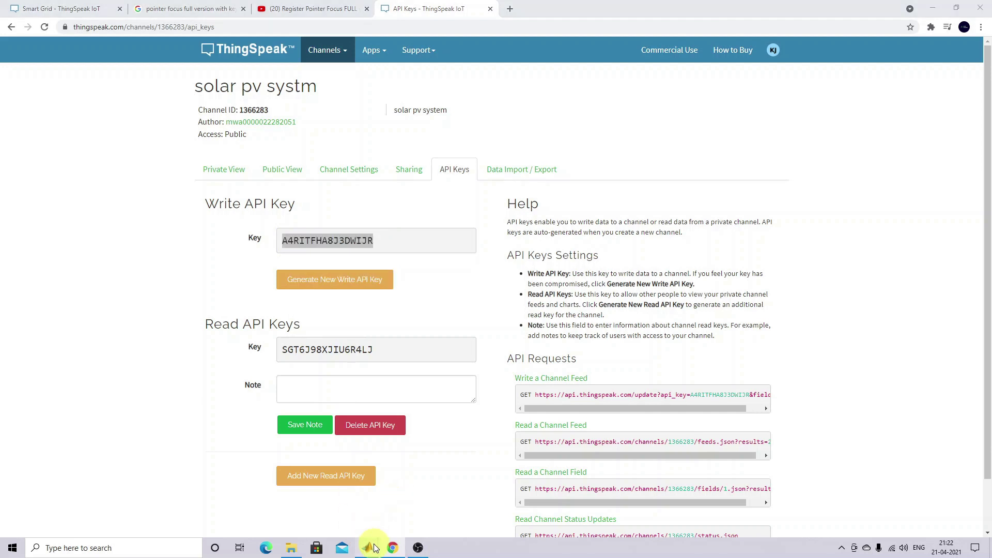
left_click(72, 493)
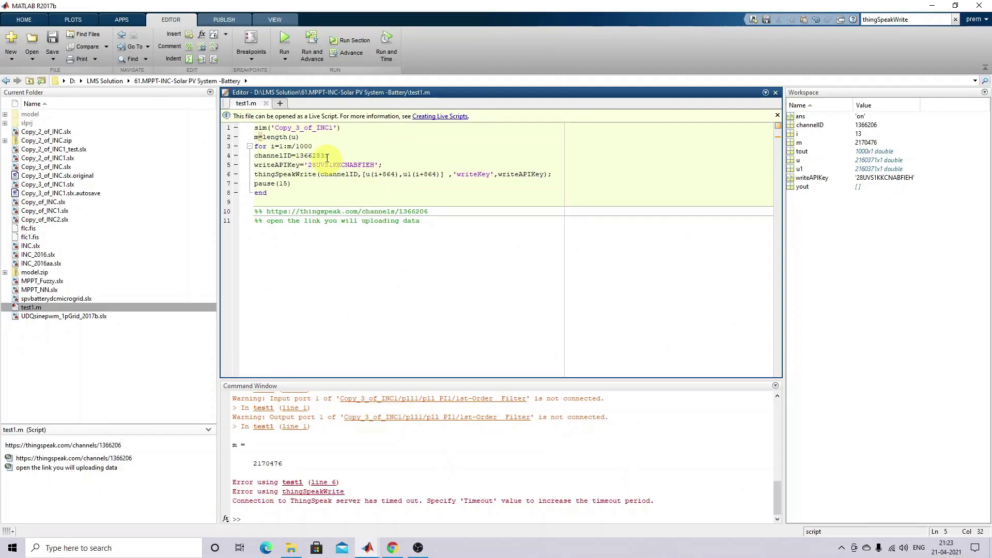
Paste the new write API key over the old key on line 5 and save test1.m.
left_click_drag(309, 165, 358, 165)
right_click(375, 165)
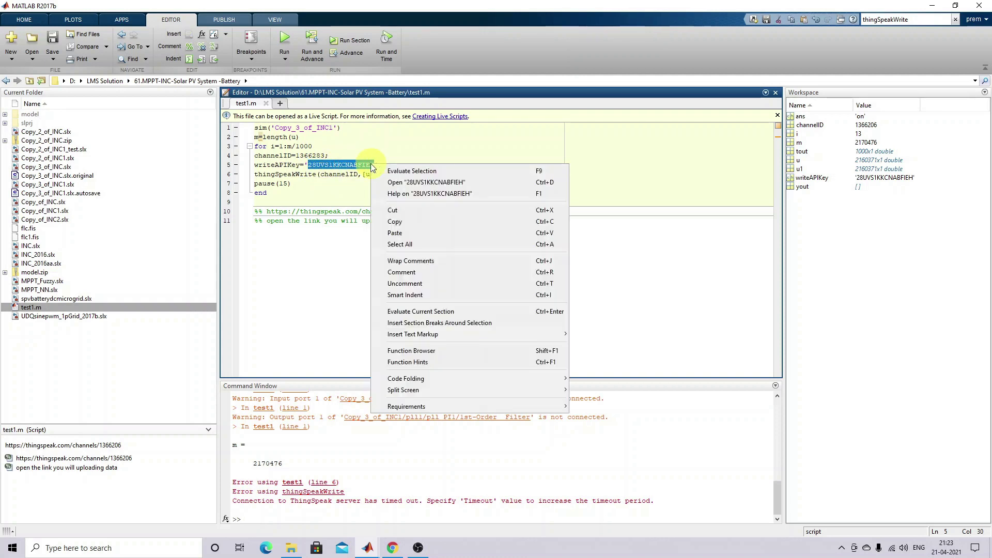
left_click(406, 232)
left_click(421, 163)
left_click(52, 42)
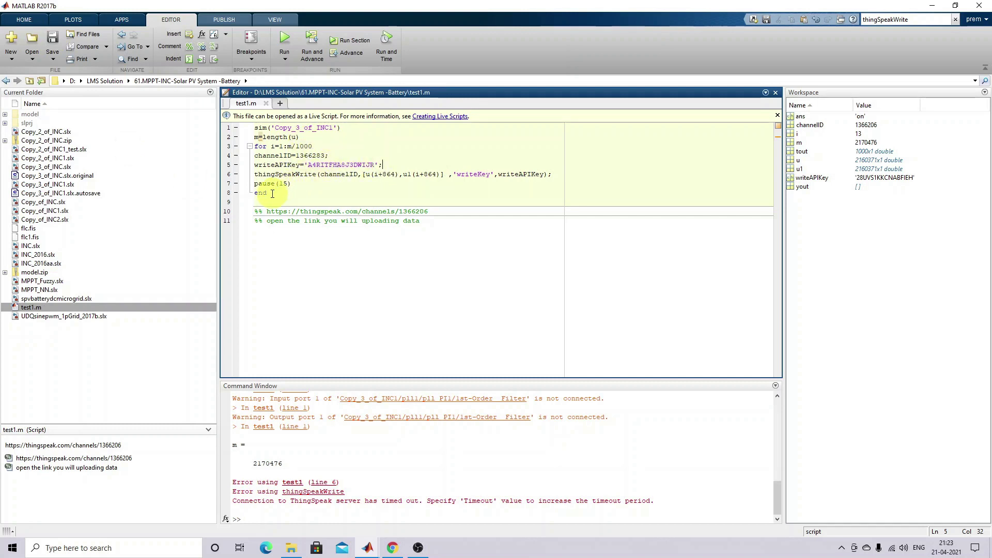
left_click_drag(270, 194, 261, 126)
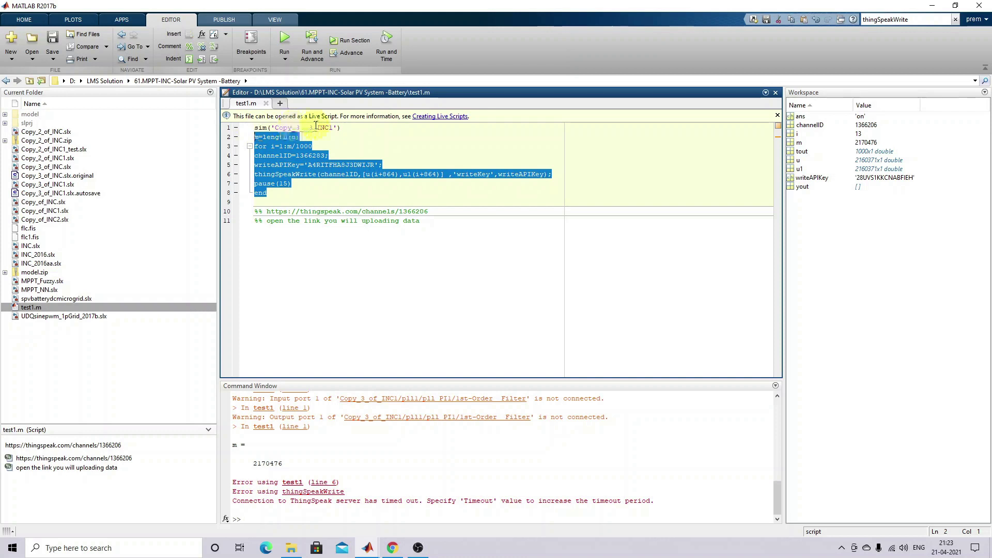
Check the PV Power and PV Current scope outputs in Simulink.
right_click(266, 139)
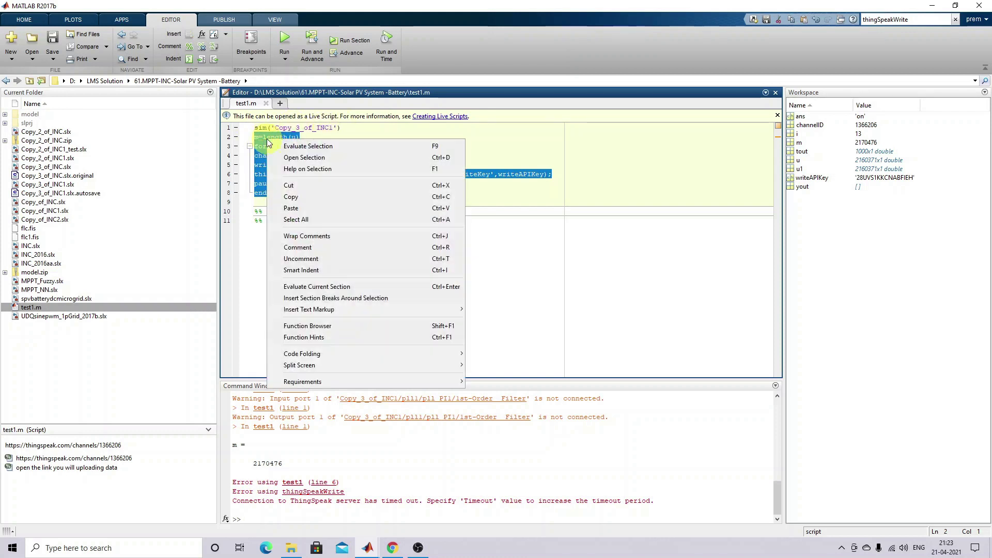
left_click(260, 137)
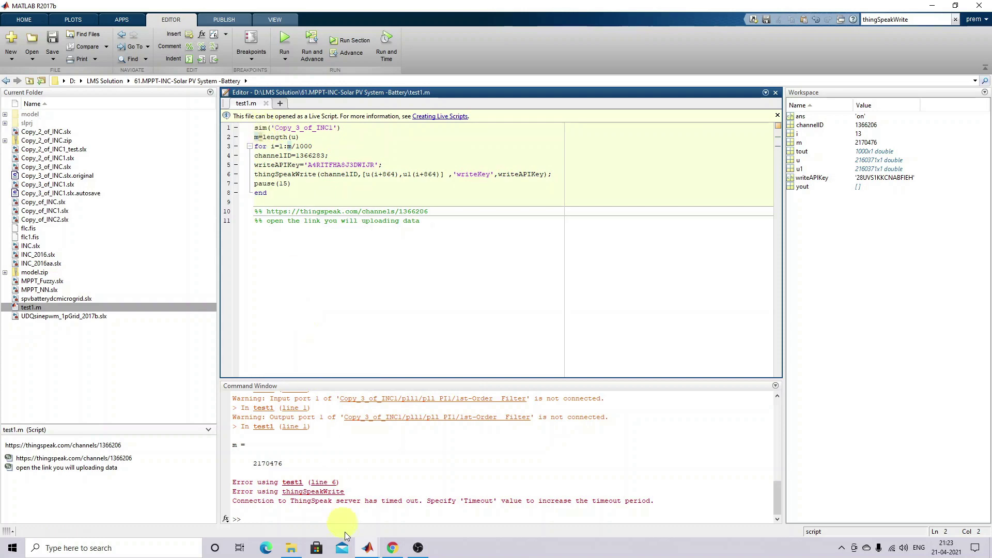
mouse_move(367, 547)
left_click(325, 514)
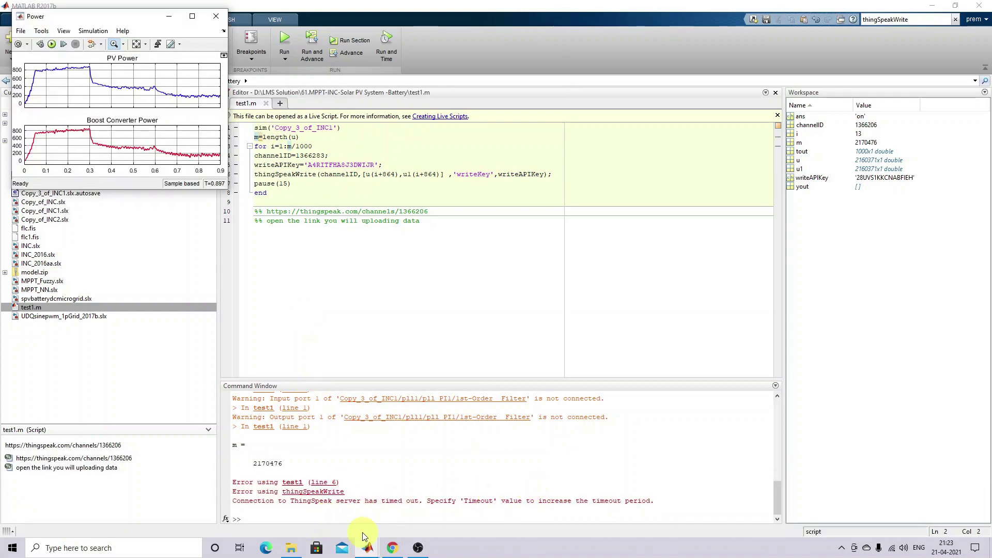
left_click(266, 512)
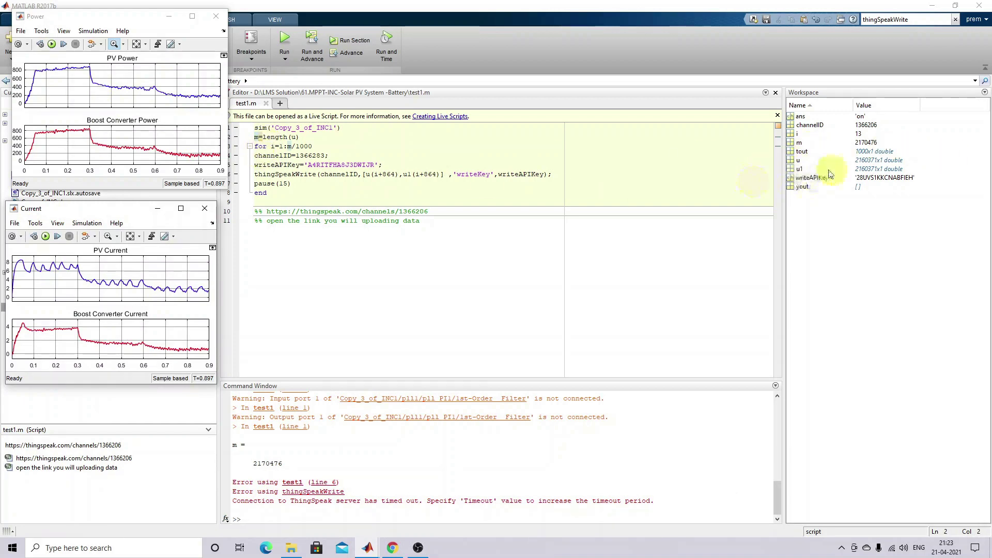
left_click(273, 184)
Evaluate lines 2–8 of test1.m to start uploading data to ThingSpeak.
left_click_drag(271, 195, 253, 139)
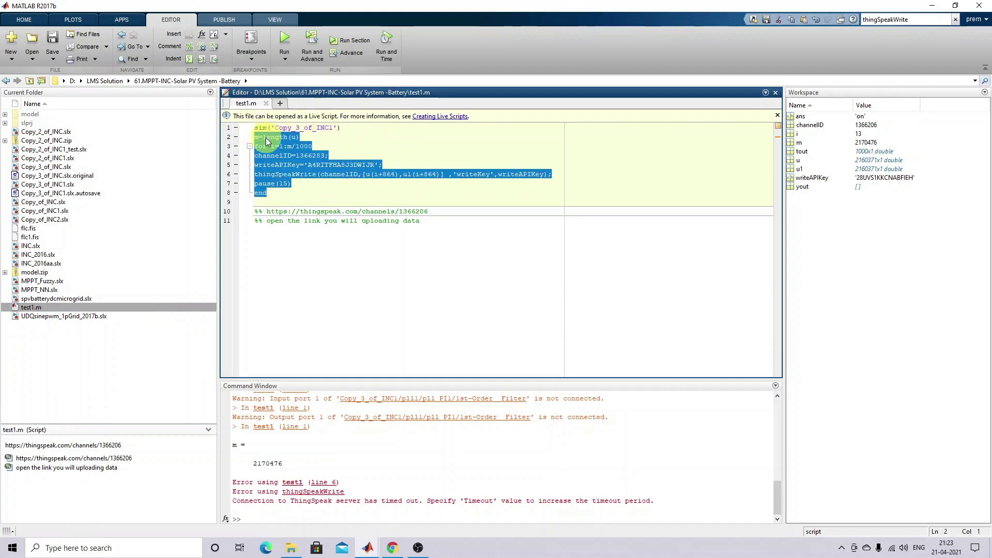
right_click(265, 138)
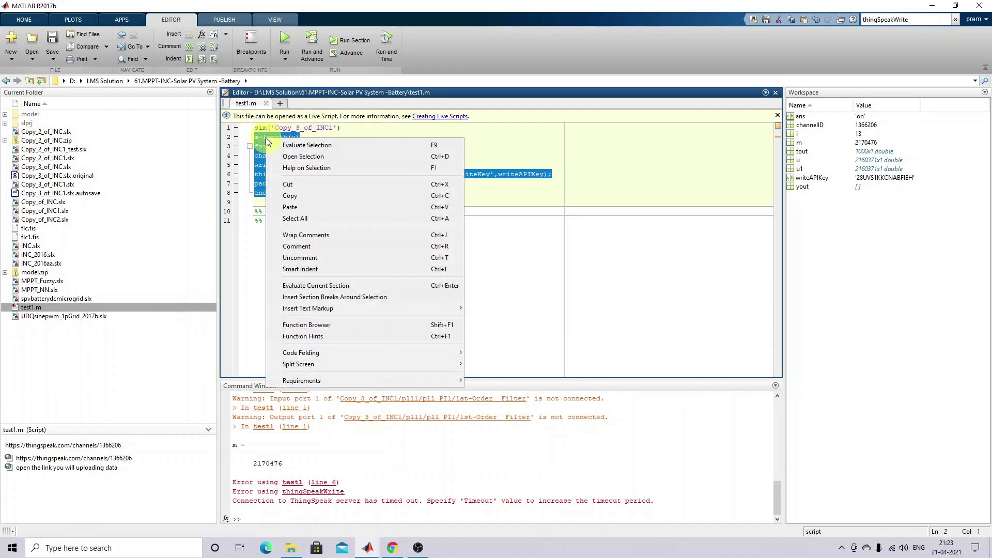
left_click(297, 146)
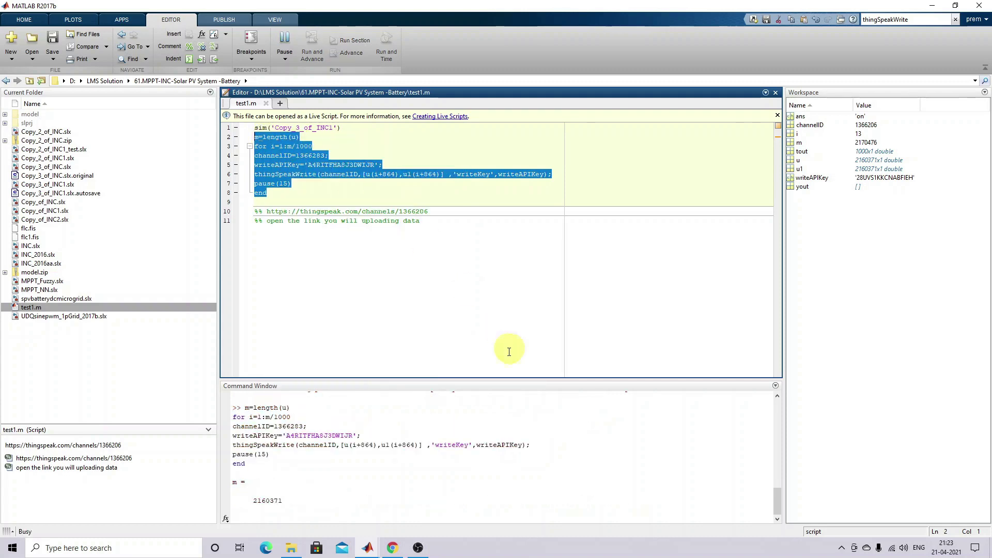
left_click(392, 549)
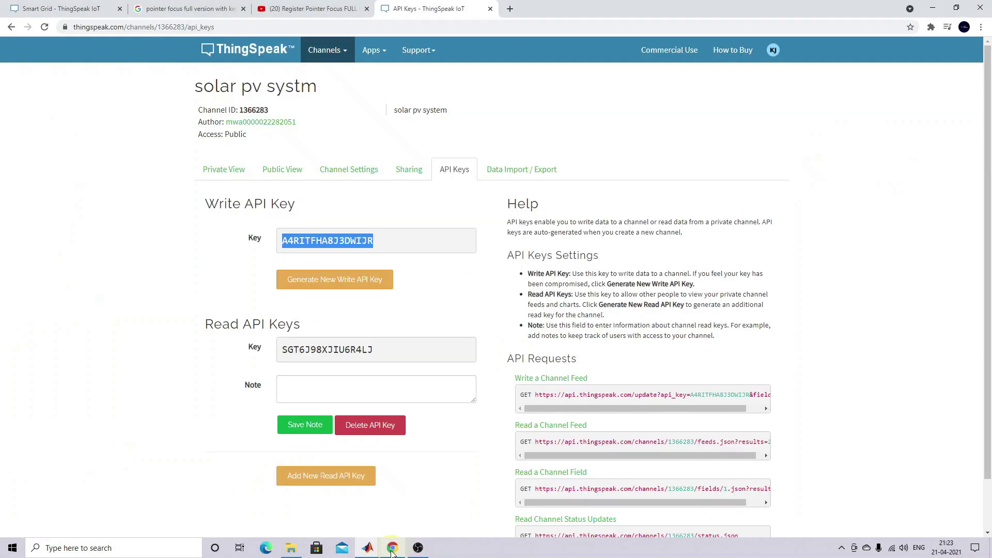
Show the solar pv systm channel's public view and read the Solar pv Power and Battery Power chart points.
left_click(264, 174)
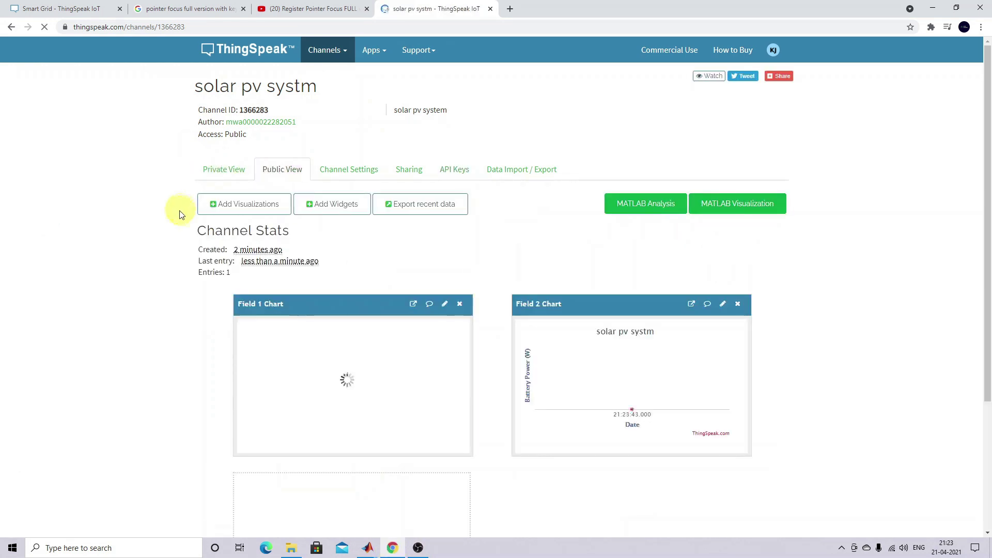
scroll(182, 211, "down", 1)
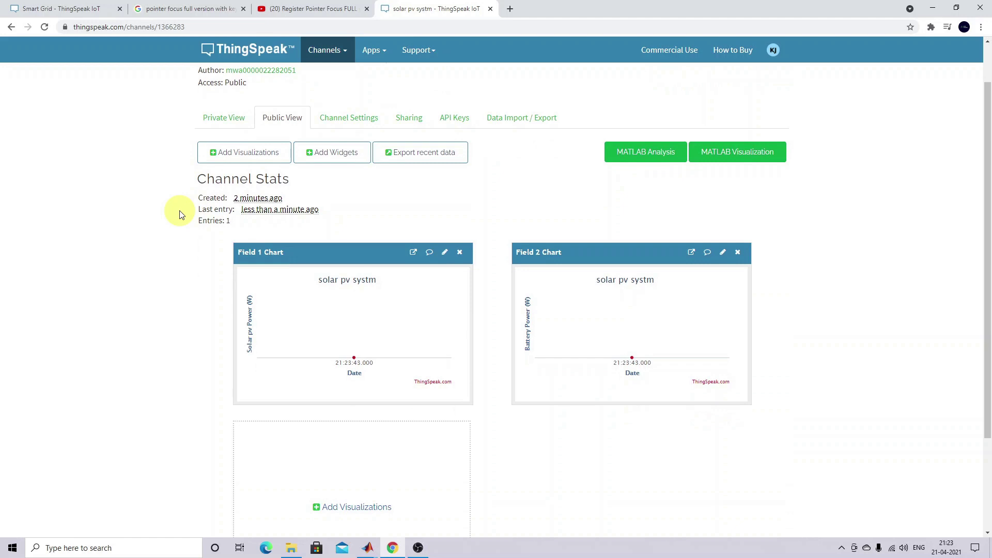
mouse_move(352, 365)
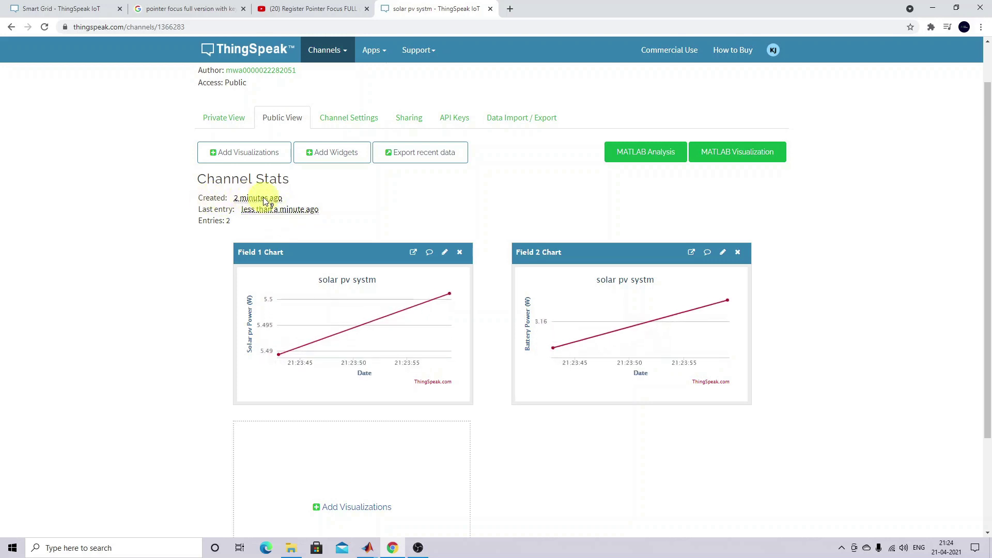
mouse_move(288, 358)
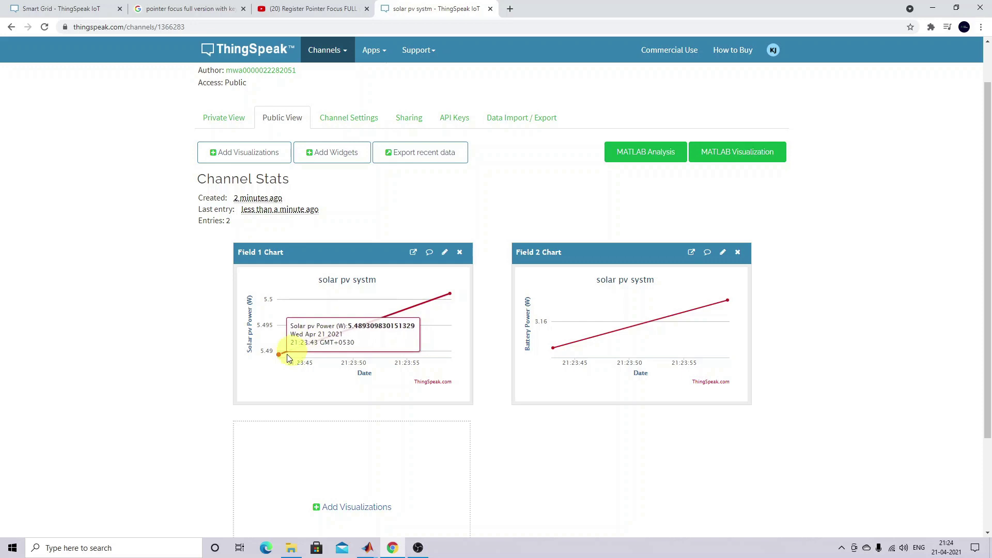